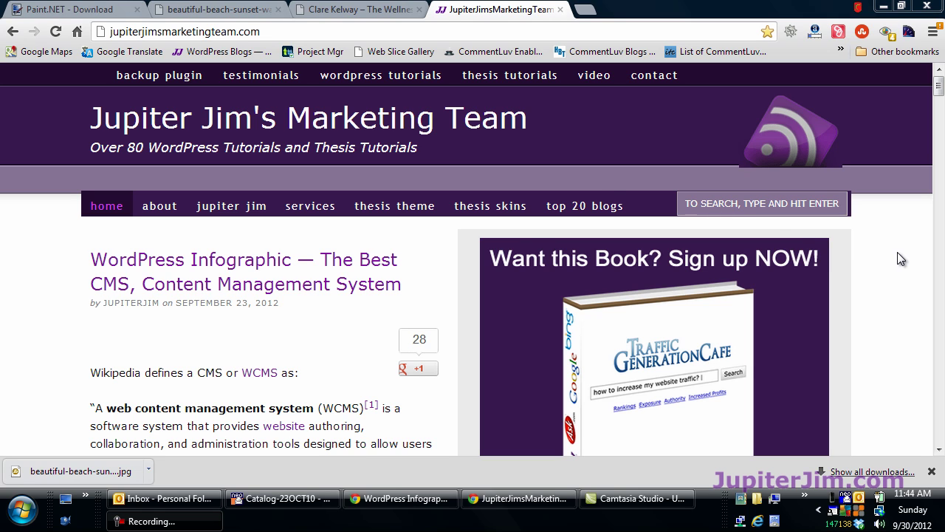
- Scroll down the JupiterJimsMarketingTeam blog and try the signup form's Name and Email fields
scroll(896, 250, down, 2)
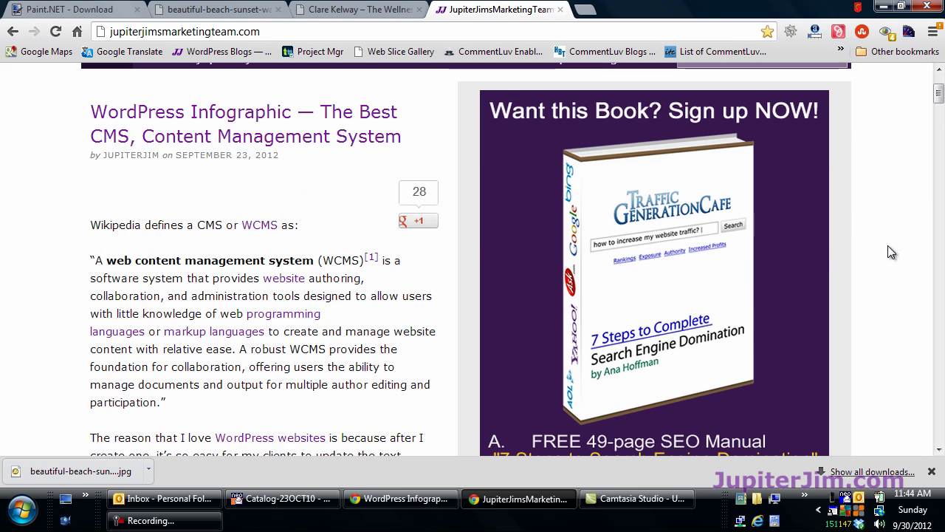
scroll(864, 193, down, 5)
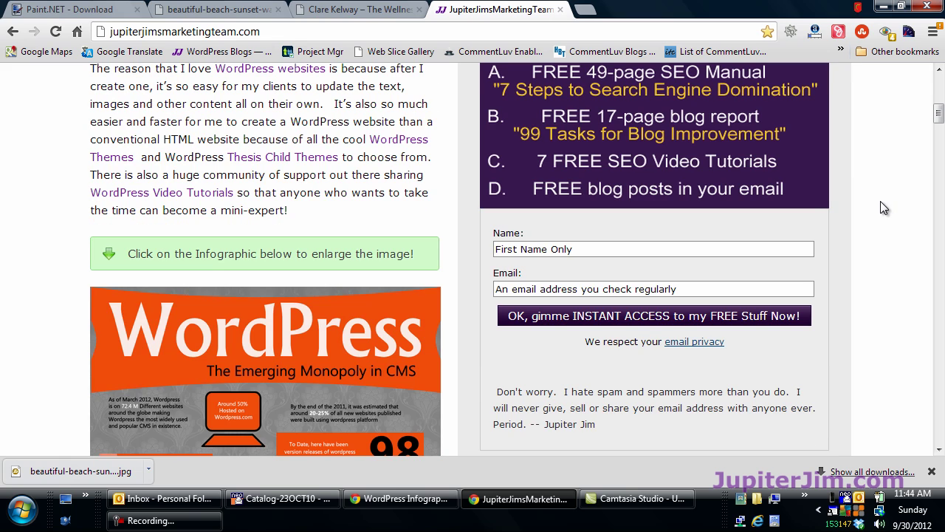
click(647, 248)
click(763, 288)
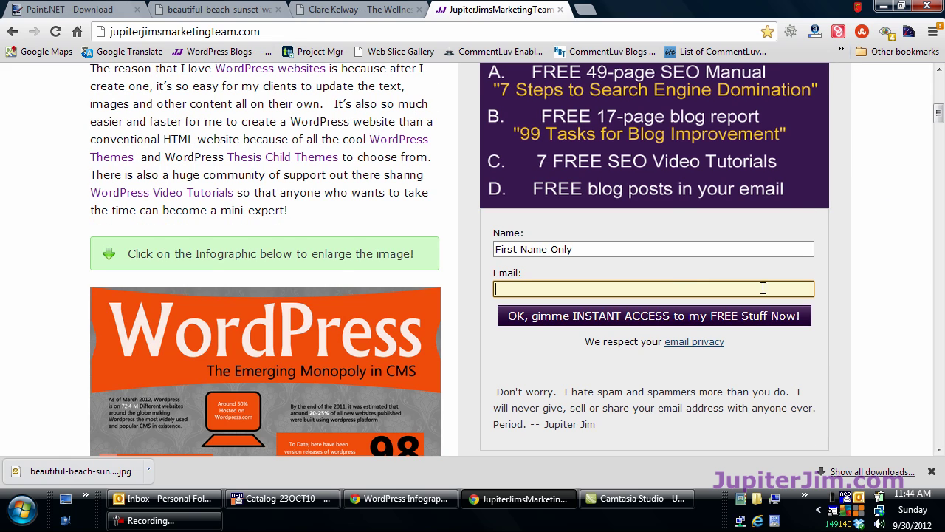
- Scroll back up and switch to the clarekelway.com wellness site tab, at its top
scroll(891, 273, up, 2)
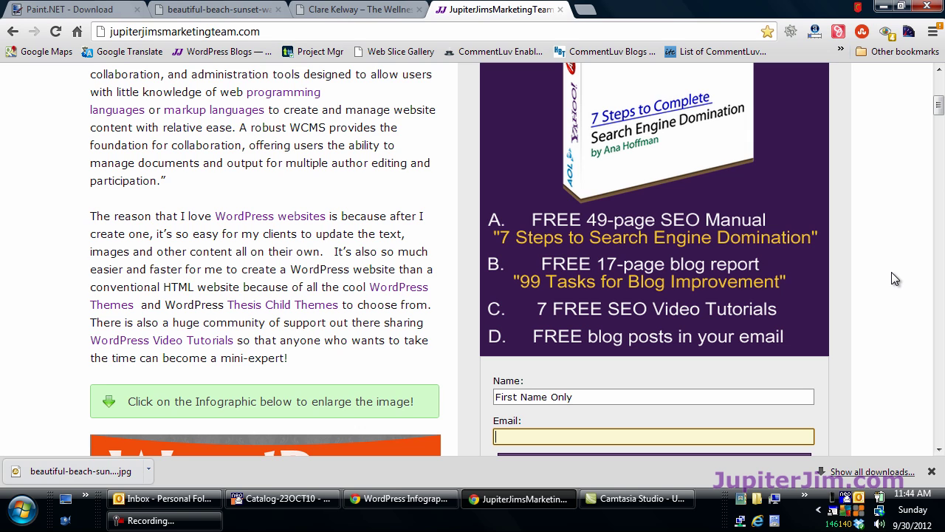
scroll(891, 278, up, 5)
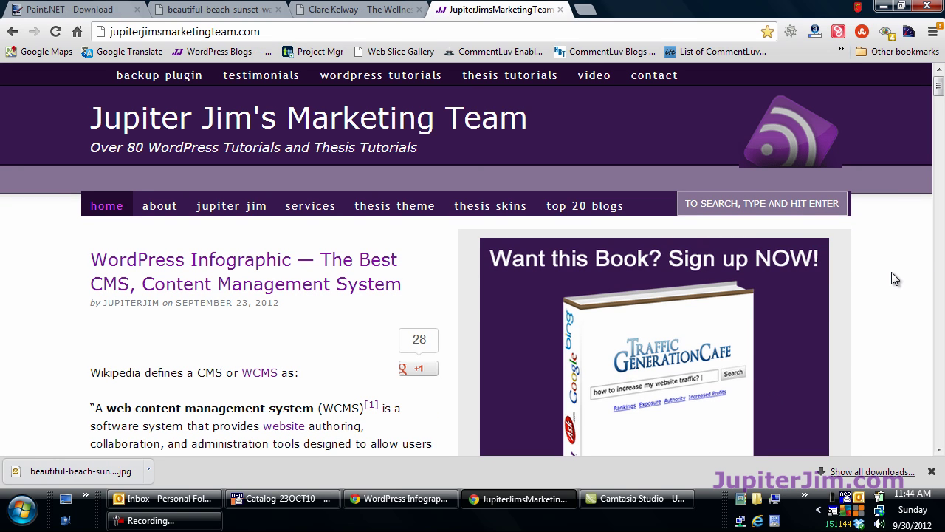
click(357, 11)
scroll(37, 293, up, 4)
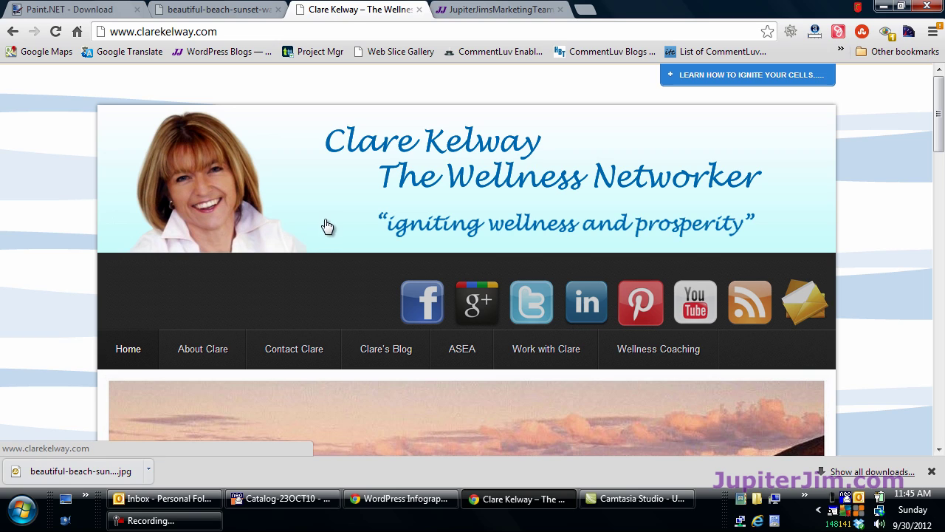
- Step the clarekelway.com banner past the rock and geyser slides to the beach sunset slide
click(225, 31)
click(895, 136)
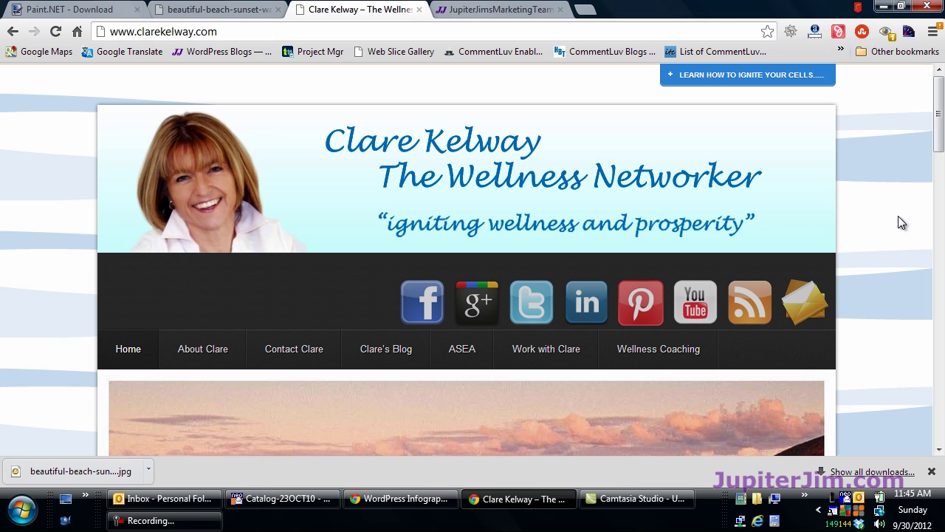
scroll(900, 225, down, 4)
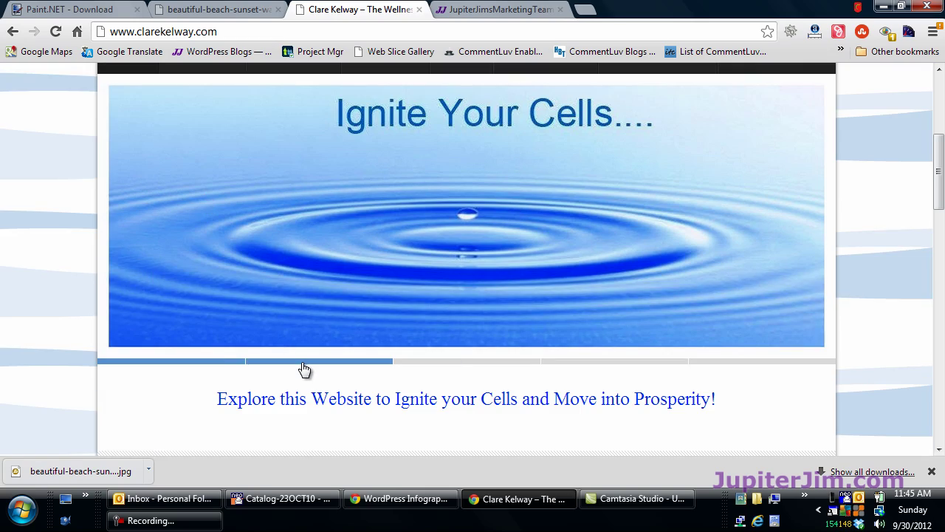
click(304, 364)
click(427, 391)
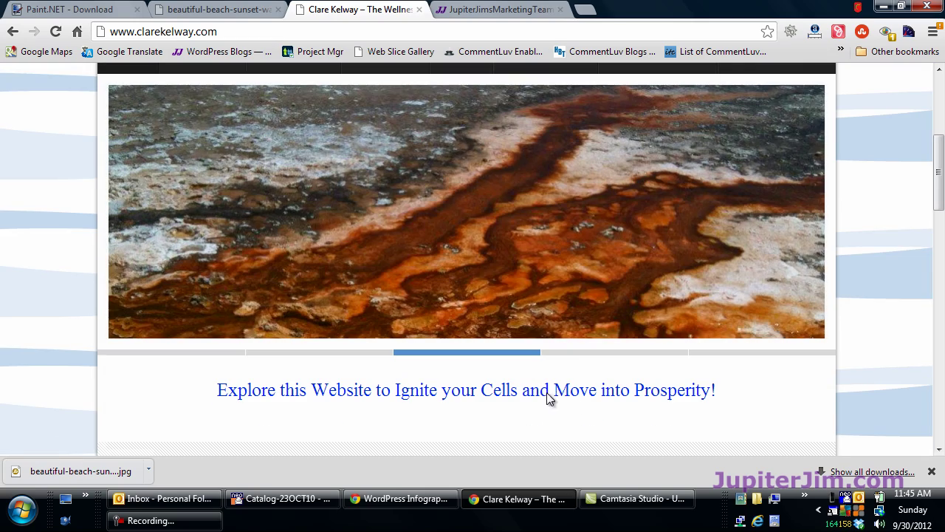
click(591, 355)
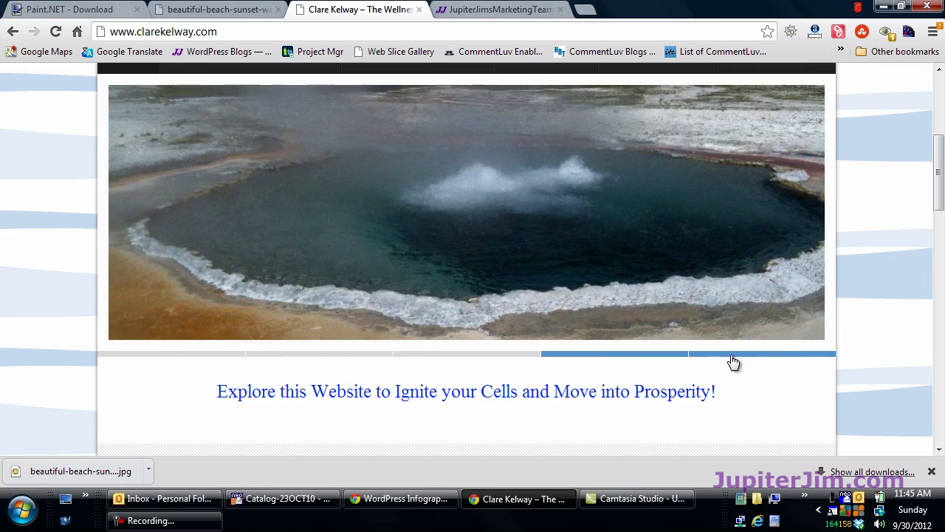
click(733, 360)
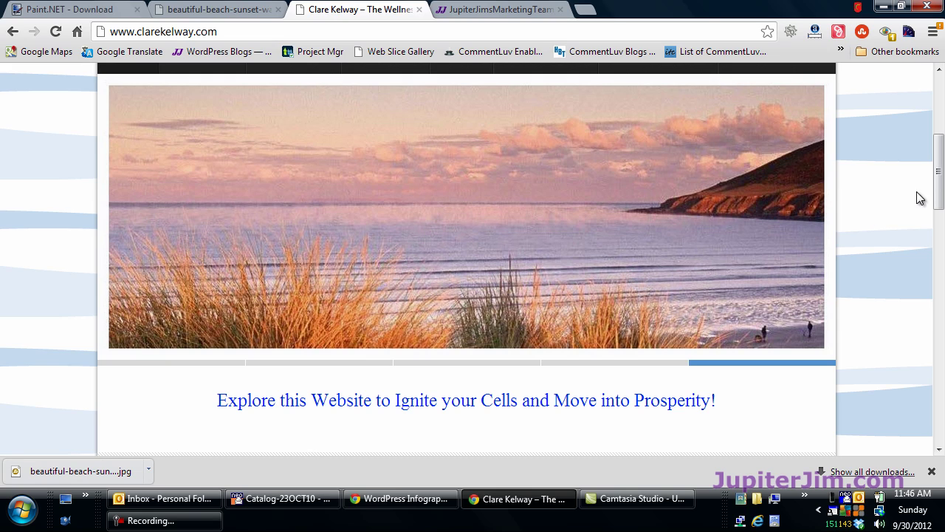
drag(940, 186, 940, 118)
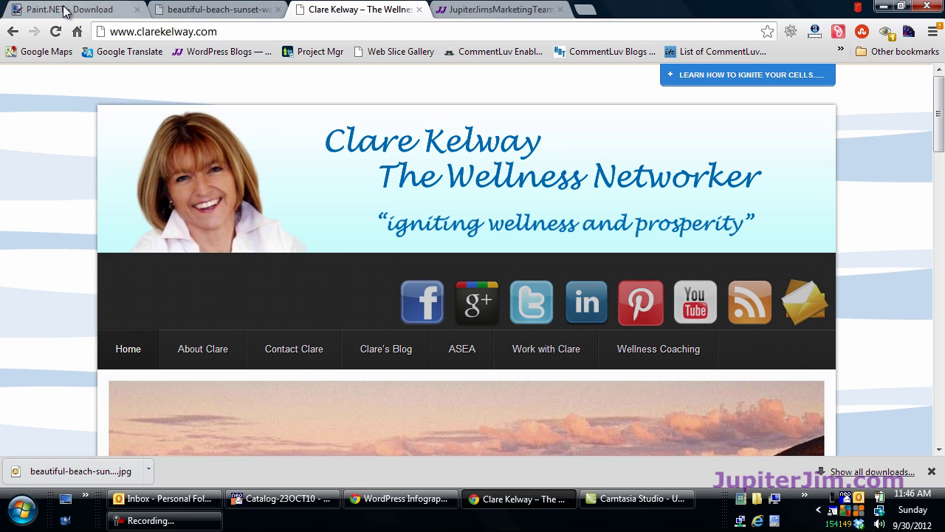
- View the beautiful-beach-sunset-wallpaper.jpg tab, then return to the Paint.NET - Download tab
click(218, 9)
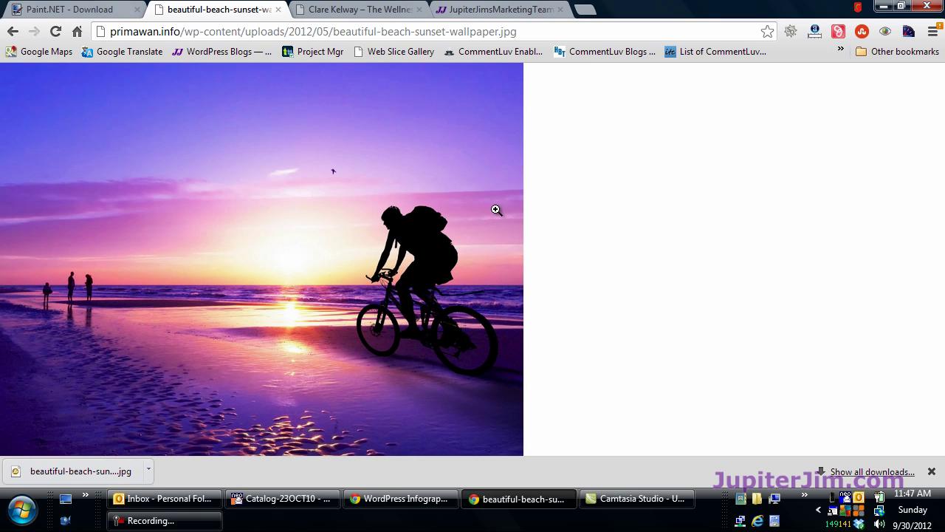
click(74, 13)
scroll(137, 169, up, 5)
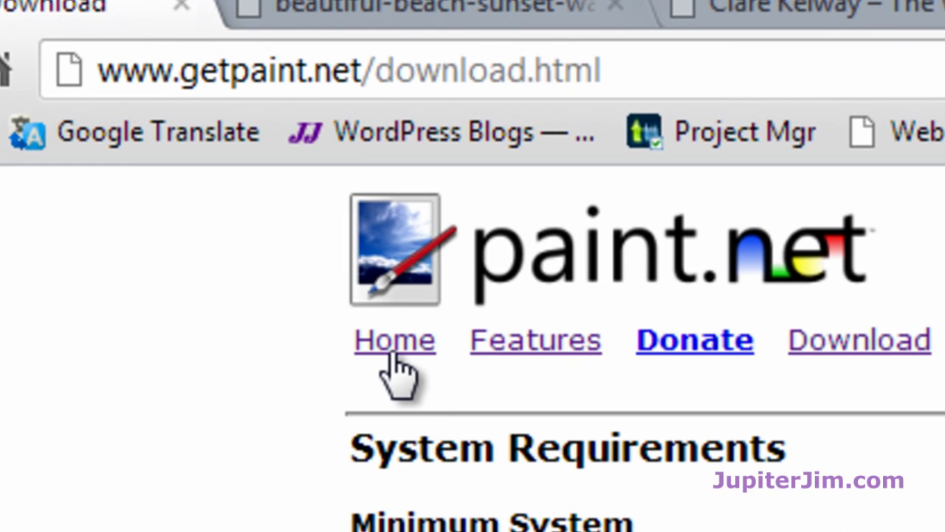
click(393, 353)
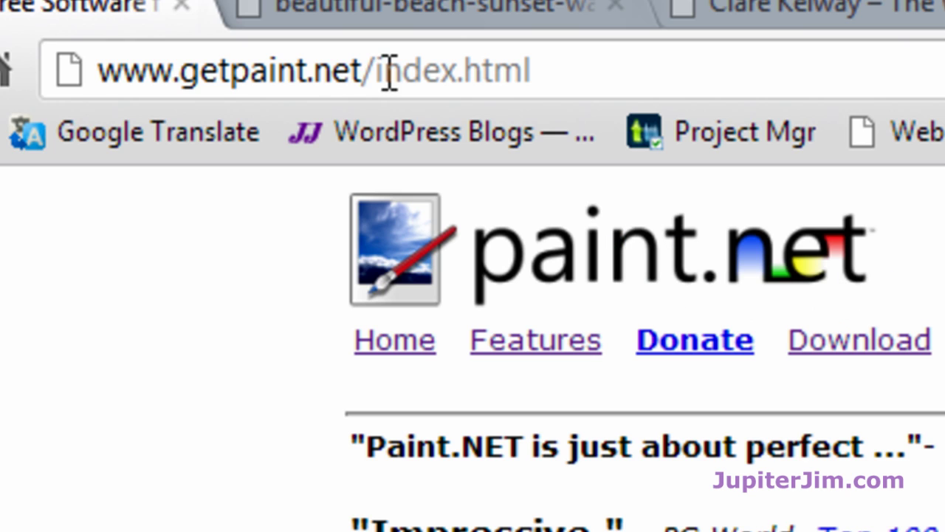
drag(553, 70, 380, 77)
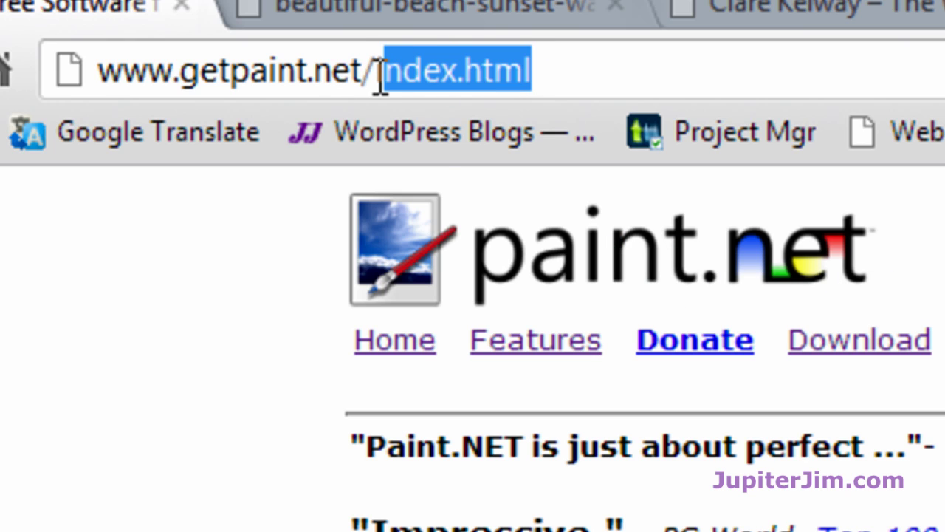
key(BackSpace)
key(BackSpace)
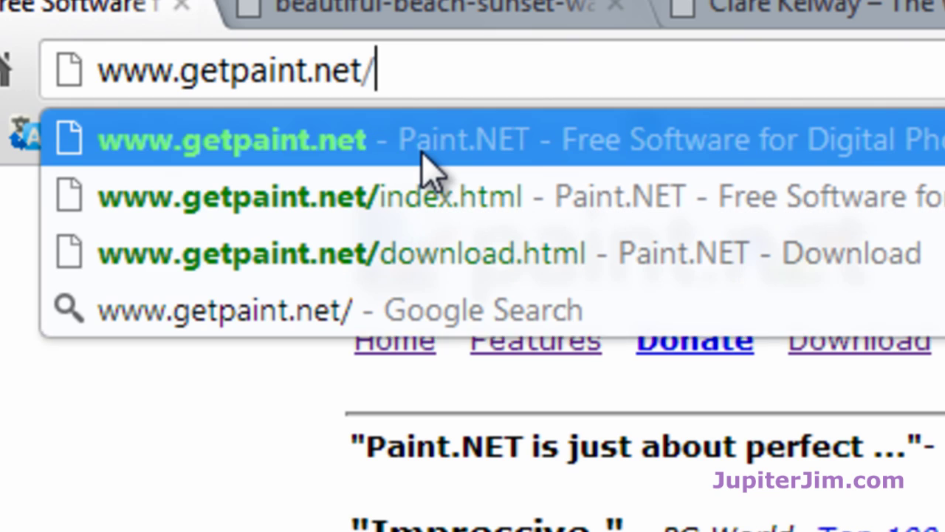
drag(405, 59, 64, 59)
key(Escape)
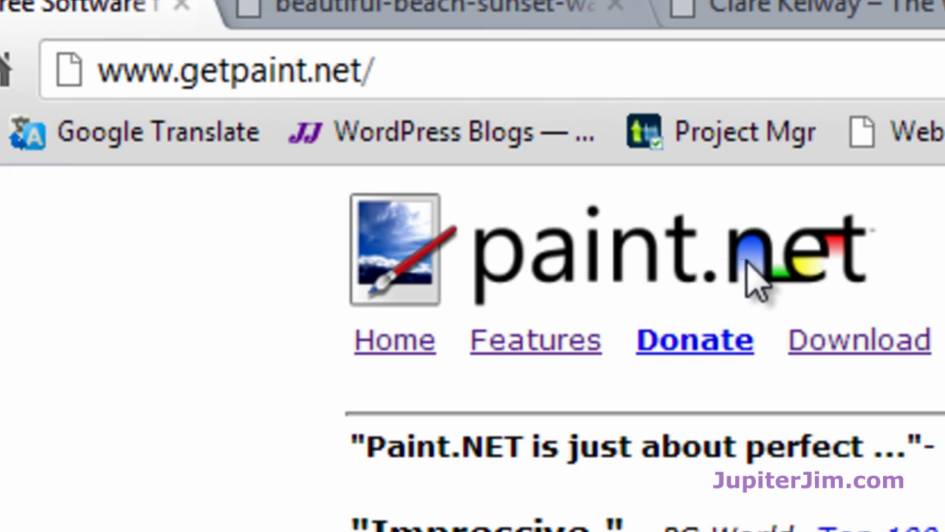
click(876, 325)
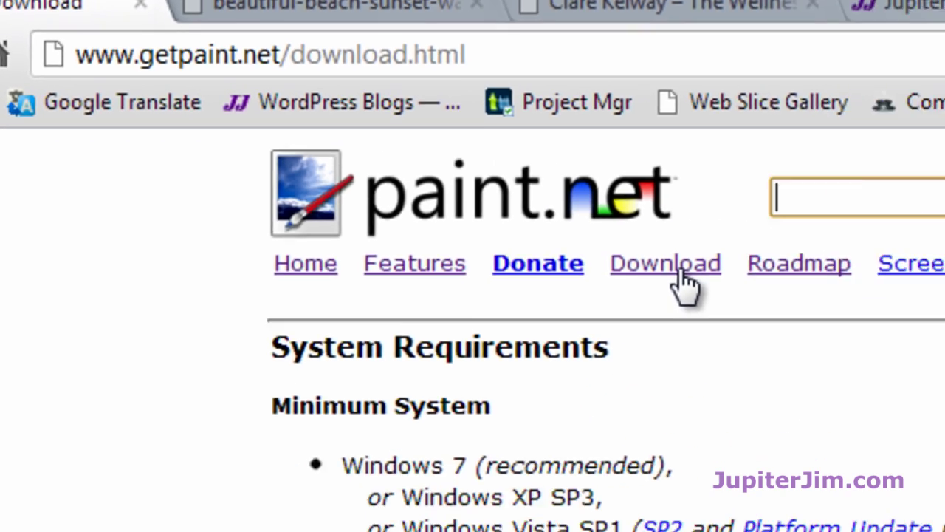
scroll(7, 288, down, 5)
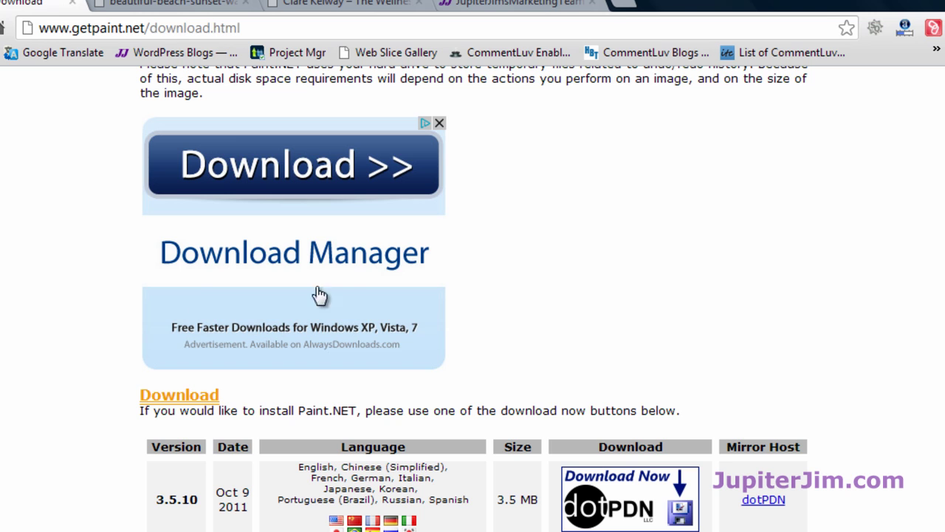
mouse_move(180, 395)
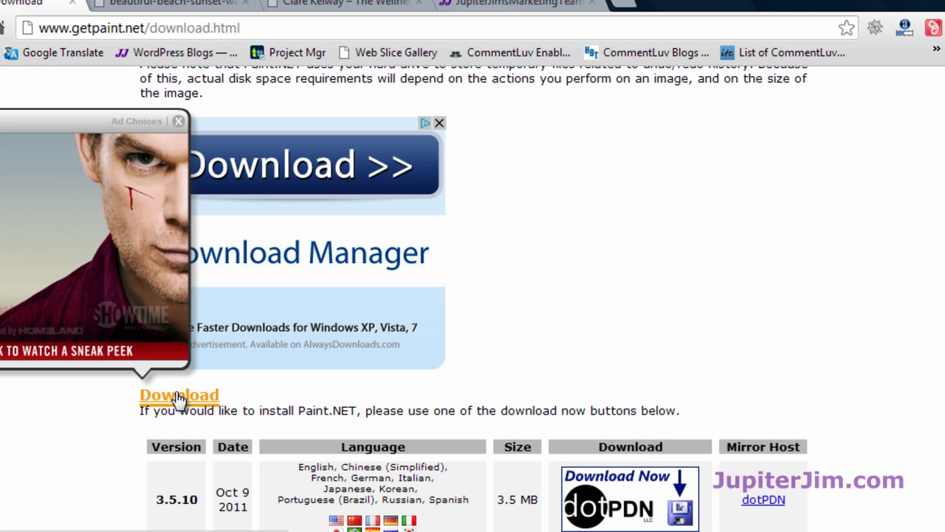
scroll(97, 421, down, 1)
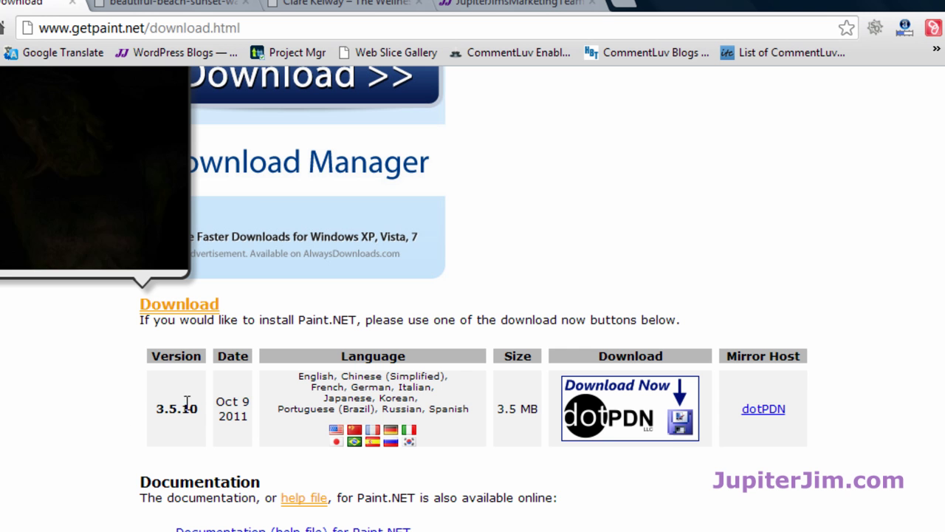
scroll(70, 399, up, 1)
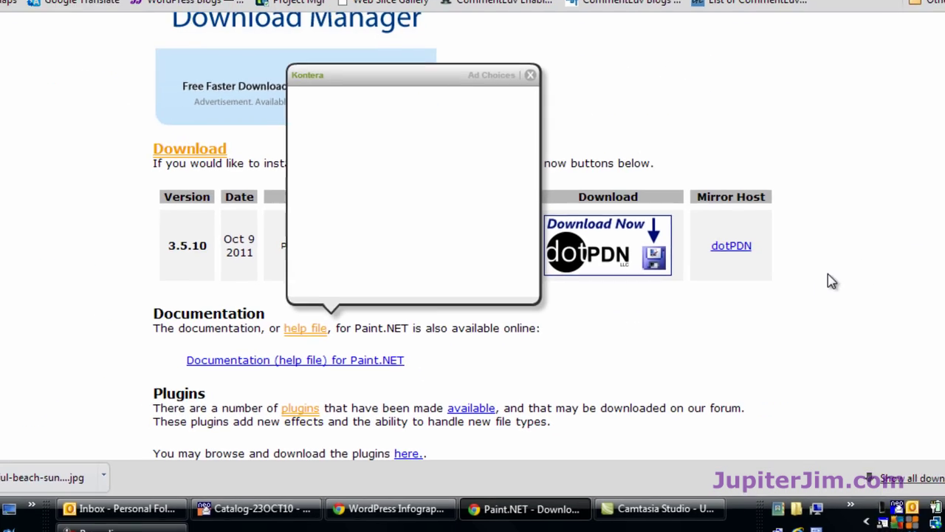
scroll(785, 298, up, 5)
scroll(784, 293, up, 2)
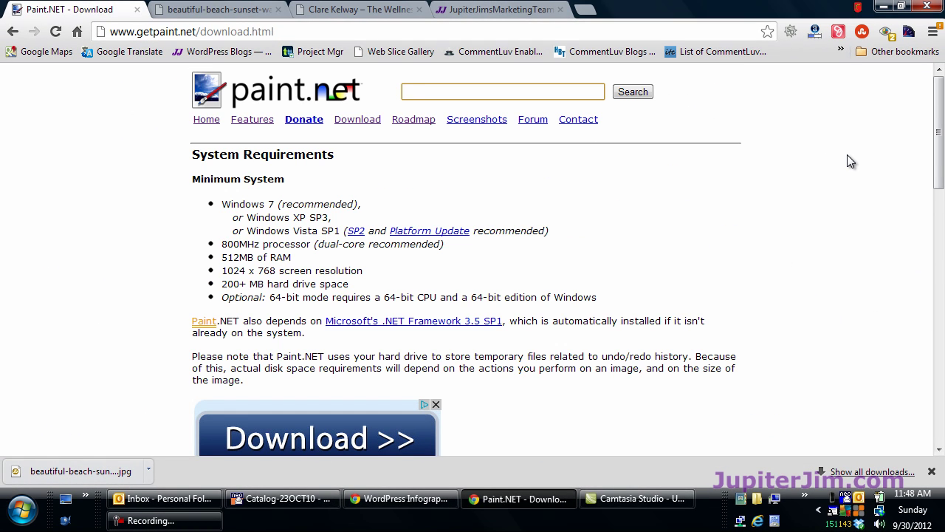
- Minimize Chrome and launch Paint.NET from its desktop shortcut
click(883, 8)
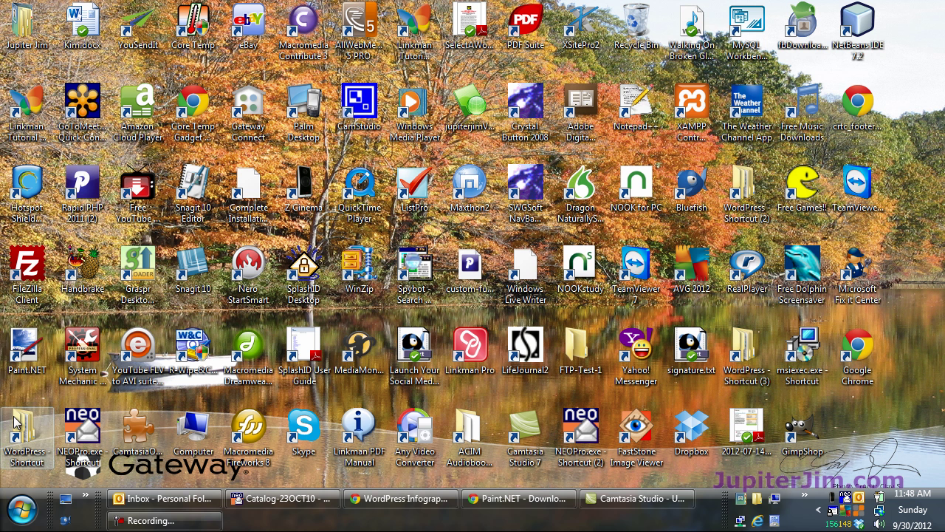
click(26, 354)
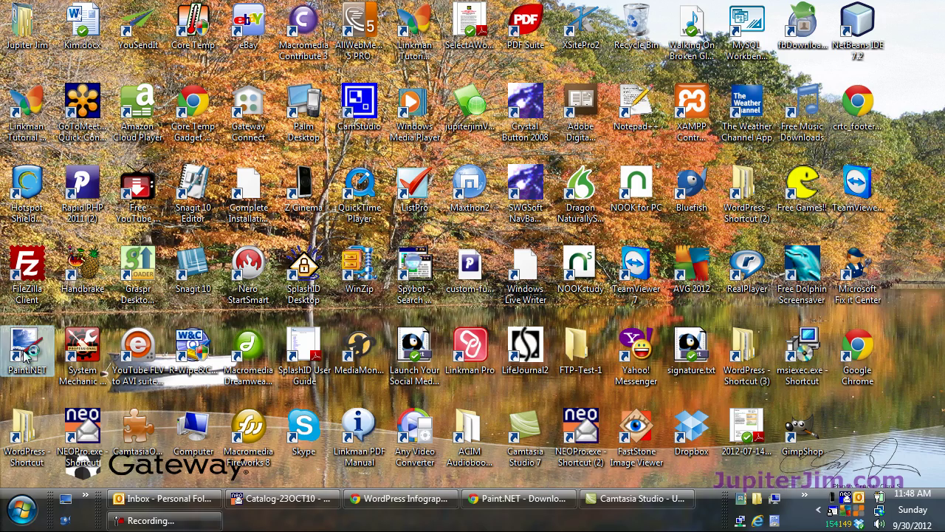
double_click(26, 355)
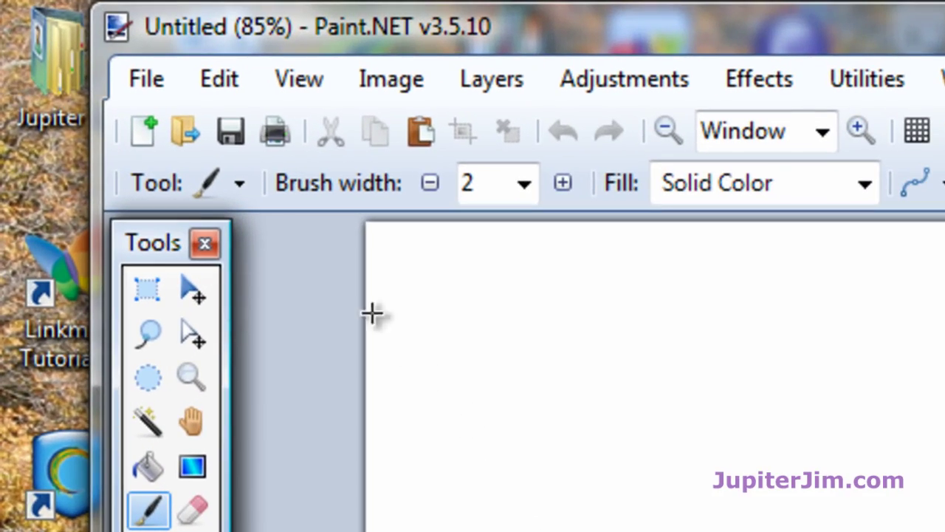
- Open the 1600 x 1200 beautiful-beach-sunset-wallpaper.jpg from the Pictures folder
click(188, 137)
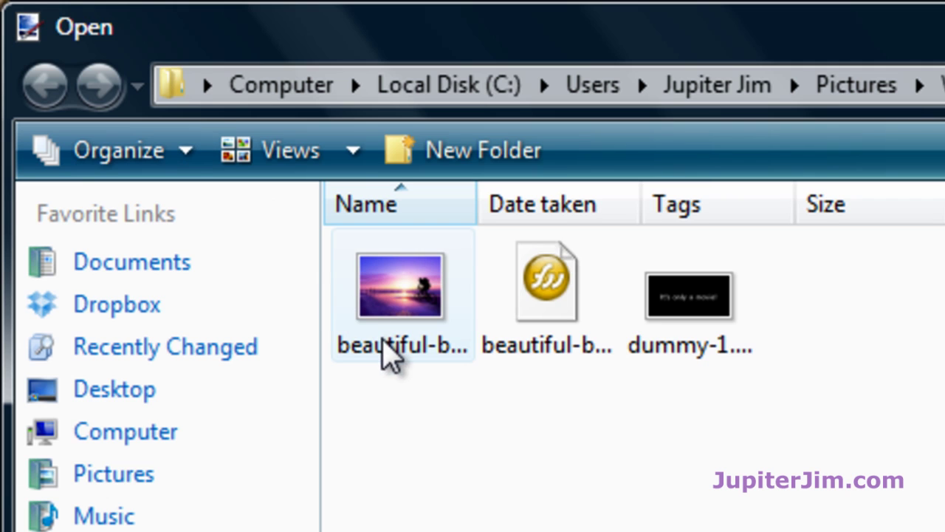
mouse_move(389, 314)
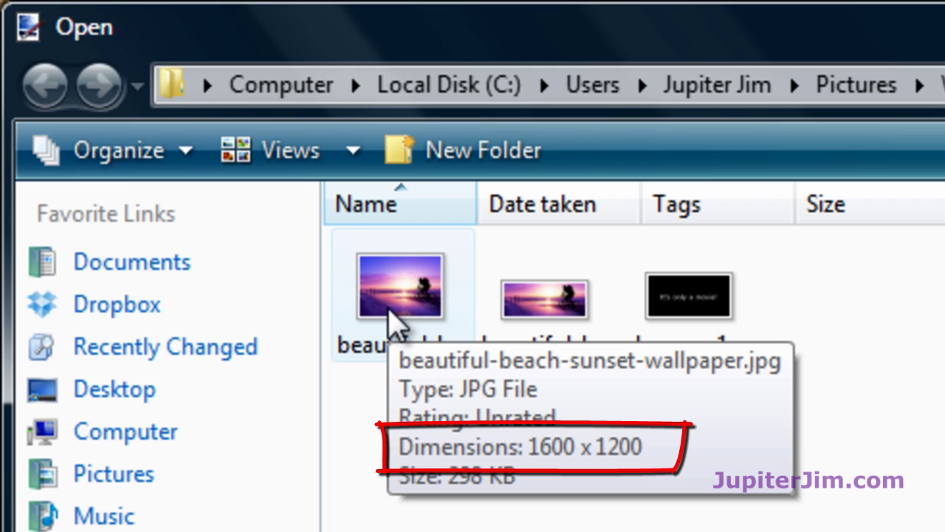
click(389, 314)
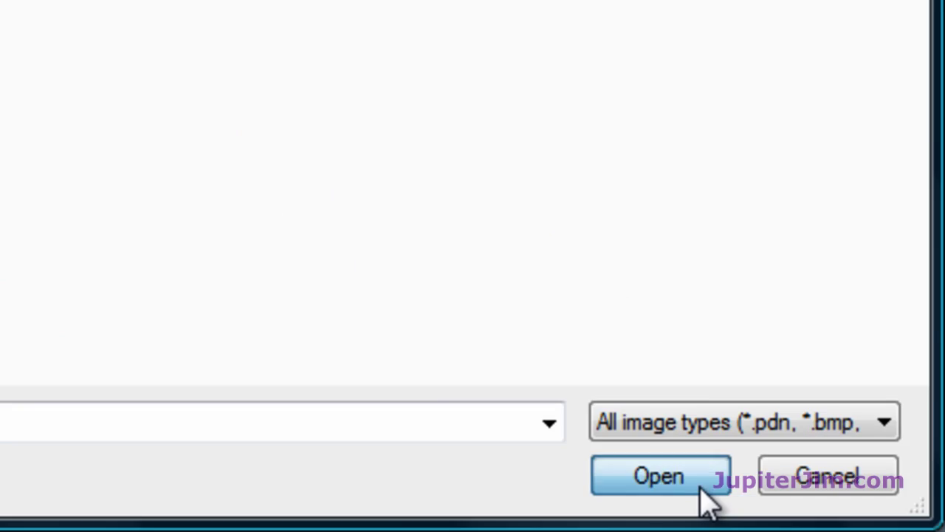
click(701, 489)
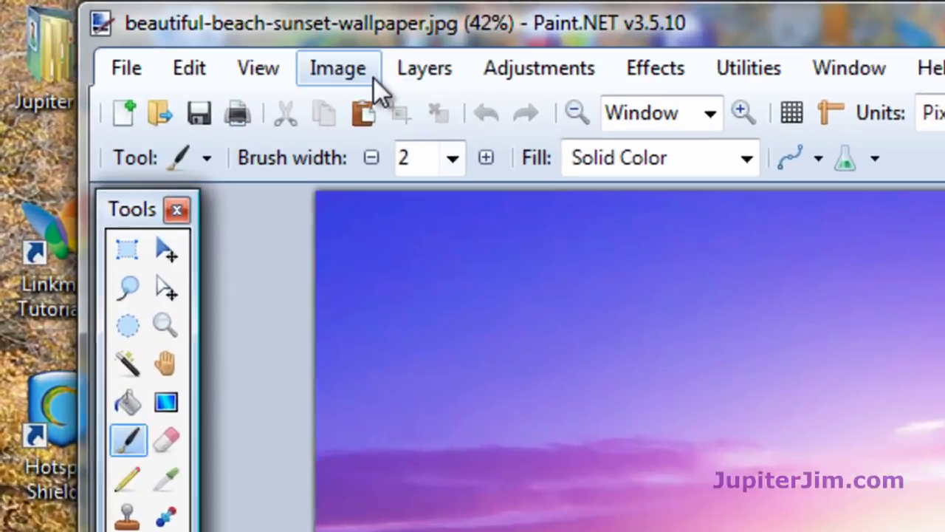
- Resize the image to 940 pixels wide with Maintain aspect ratio on, giving 940 x 705
click(154, 31)
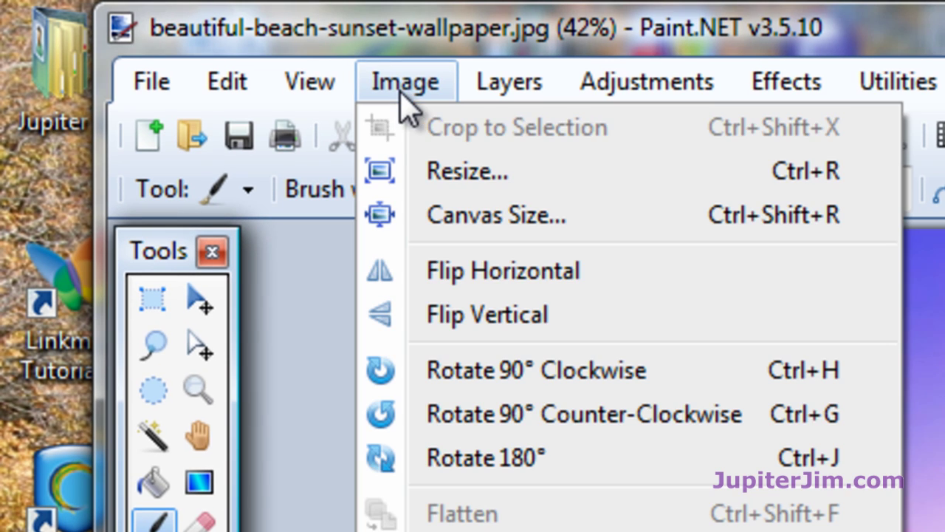
click(465, 170)
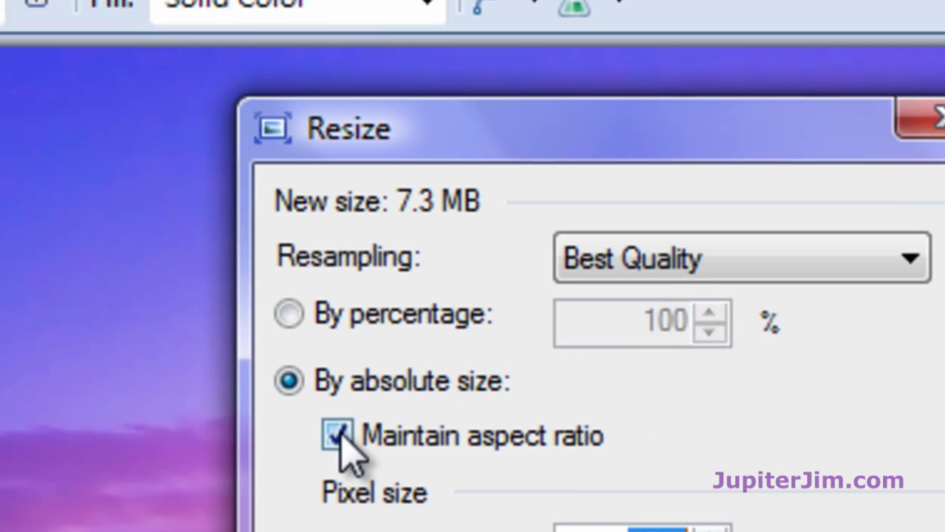
click(338, 434)
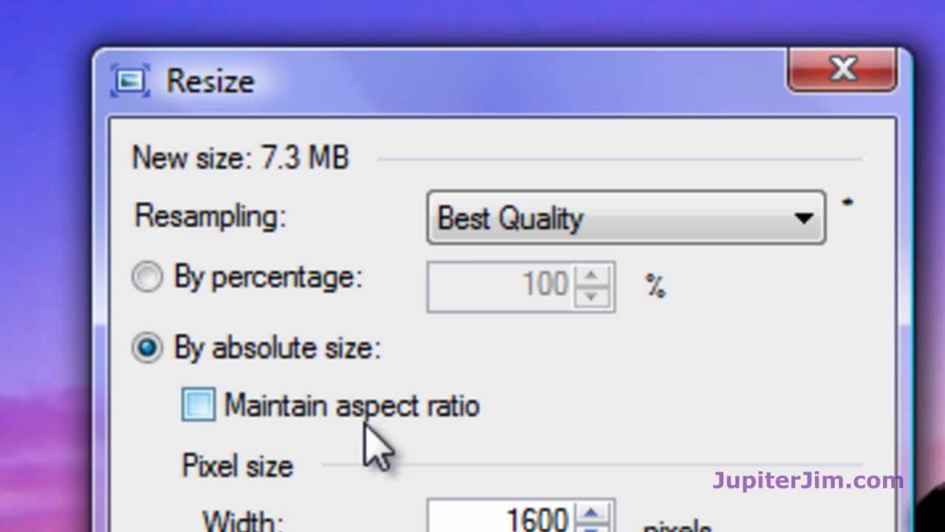
click(195, 403)
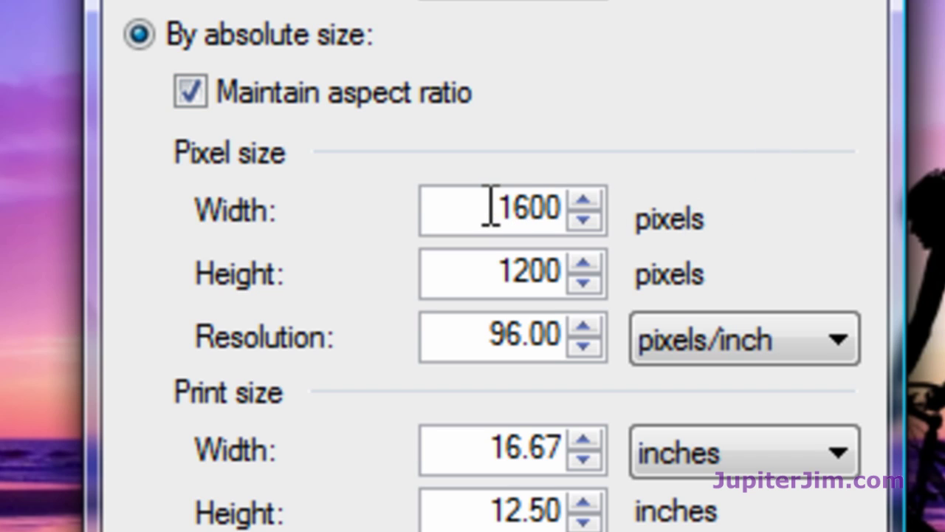
drag(491, 209, 581, 198)
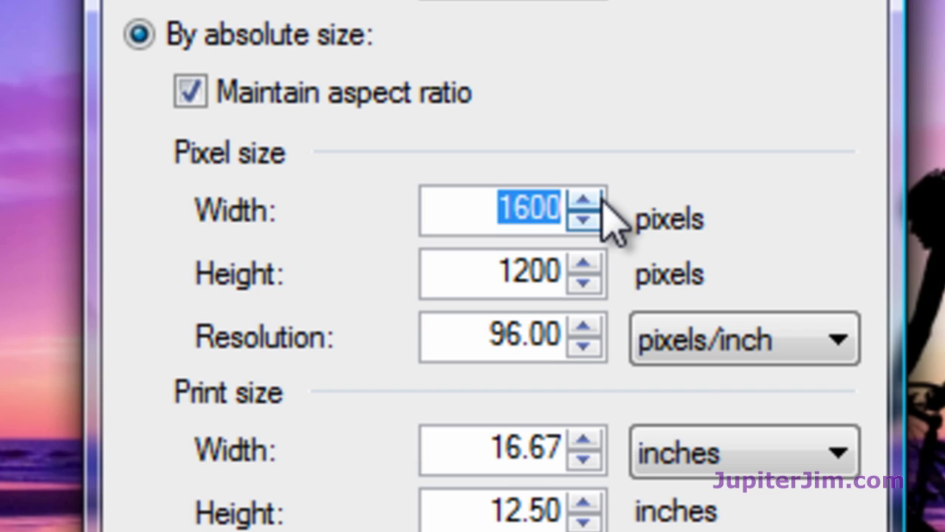
text(940)
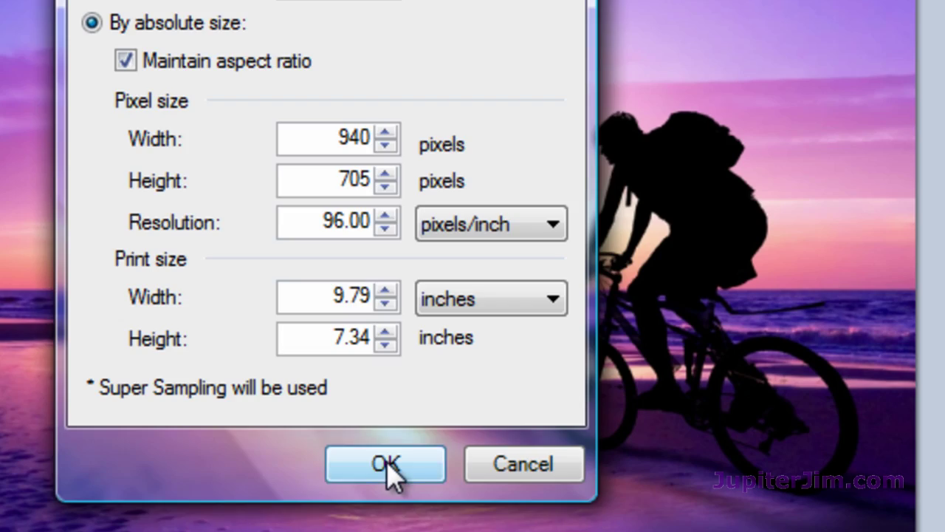
click(387, 467)
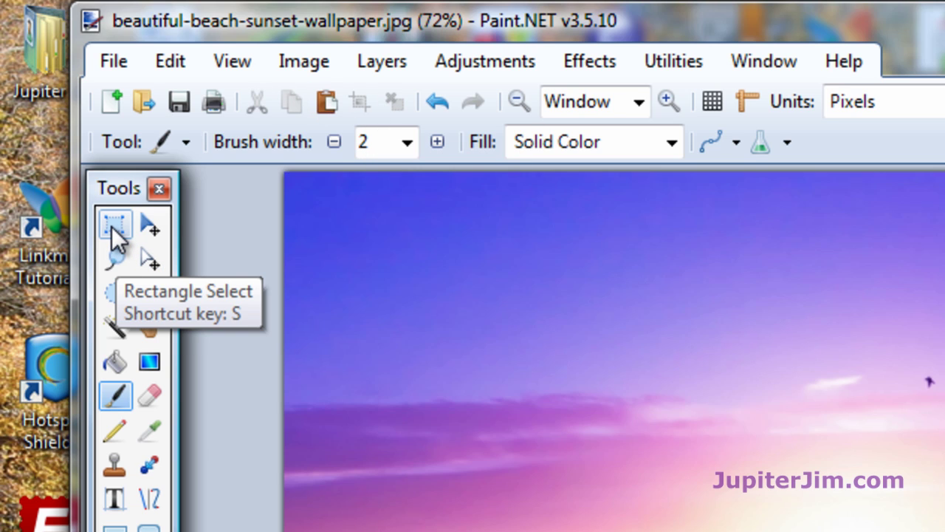
- Draw a rectangular selection from the image's left edge across its full 940 px width
click(112, 226)
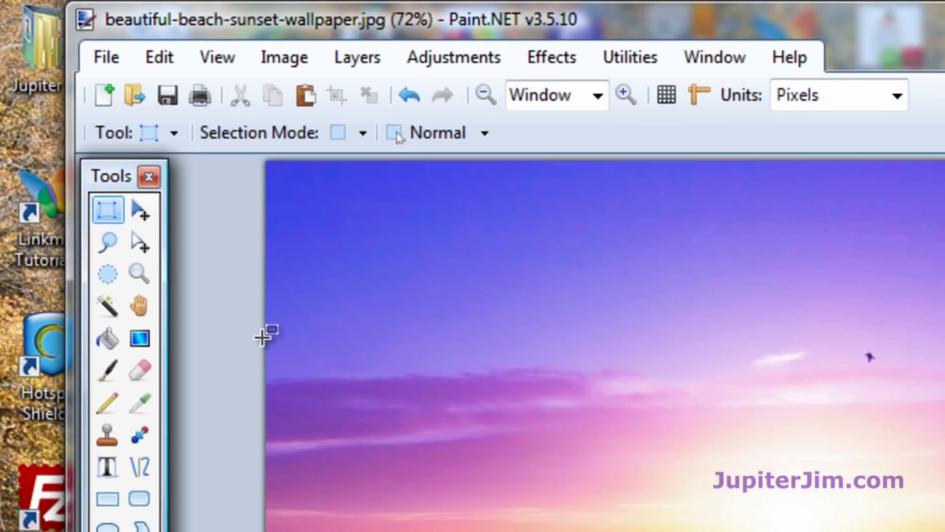
mouse_move(263, 336)
mouse_down()
mouse_move(675, 285)
mouse_move(736, 384)
mouse_move(661, 460)
mouse_move(713, 459)
mouse_up()
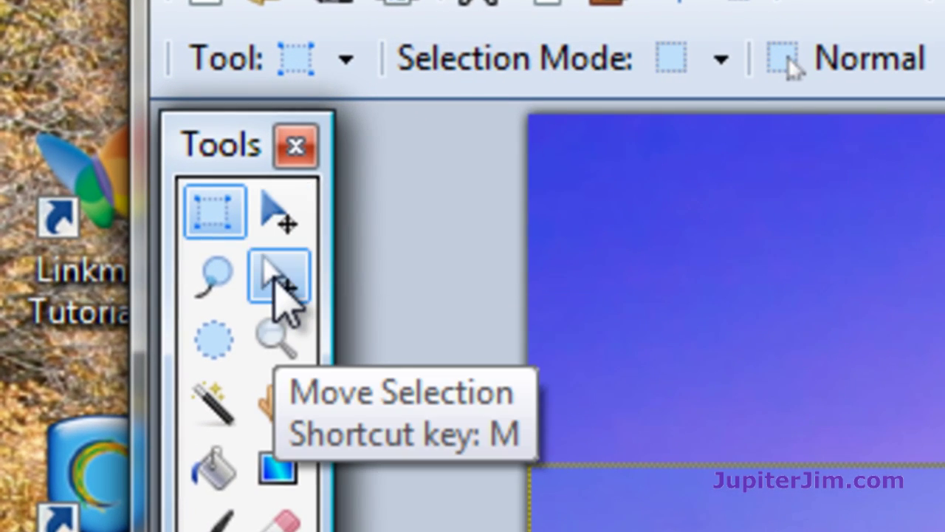
- Raise the selection's bottom edge, lower its top into the sky, and crop to that band
click(275, 279)
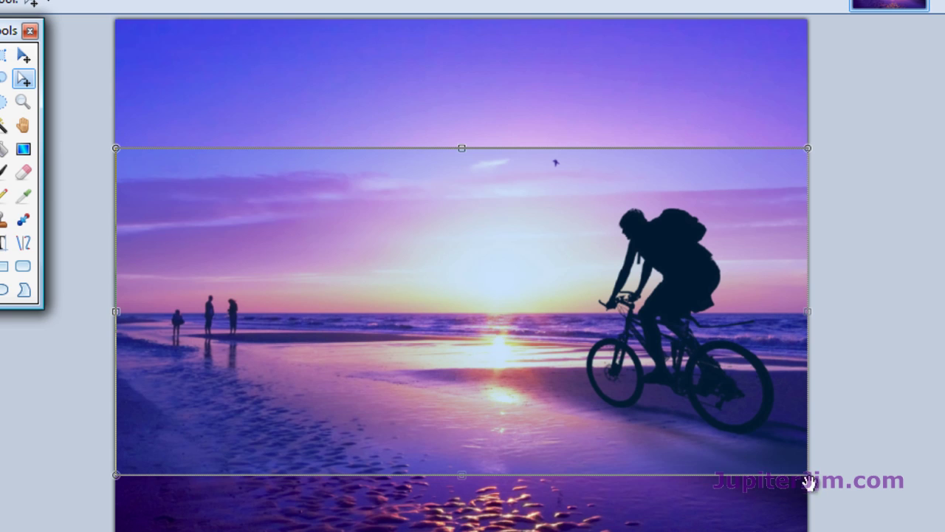
drag(809, 478, 810, 443)
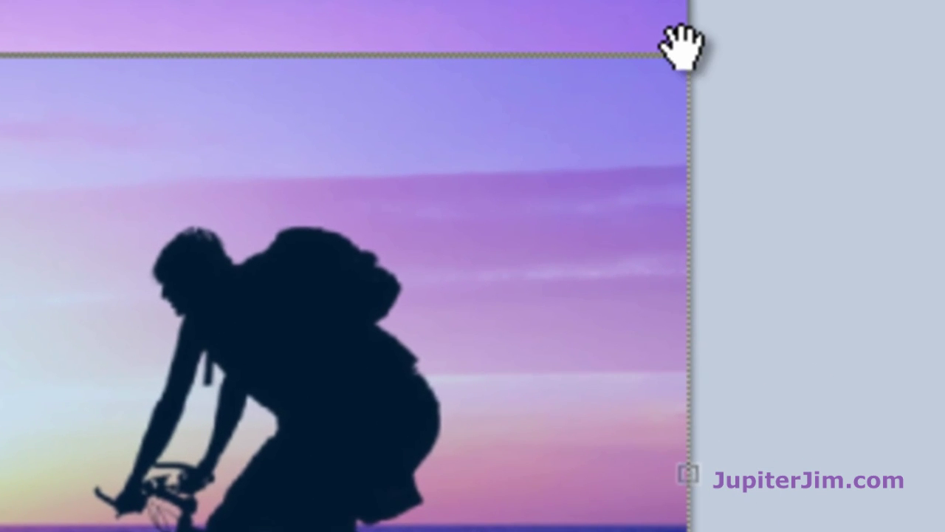
mouse_move(689, 56)
mouse_down()
mouse_move(693, 132)
mouse_move(693, 88)
mouse_move(694, 103)
mouse_up()
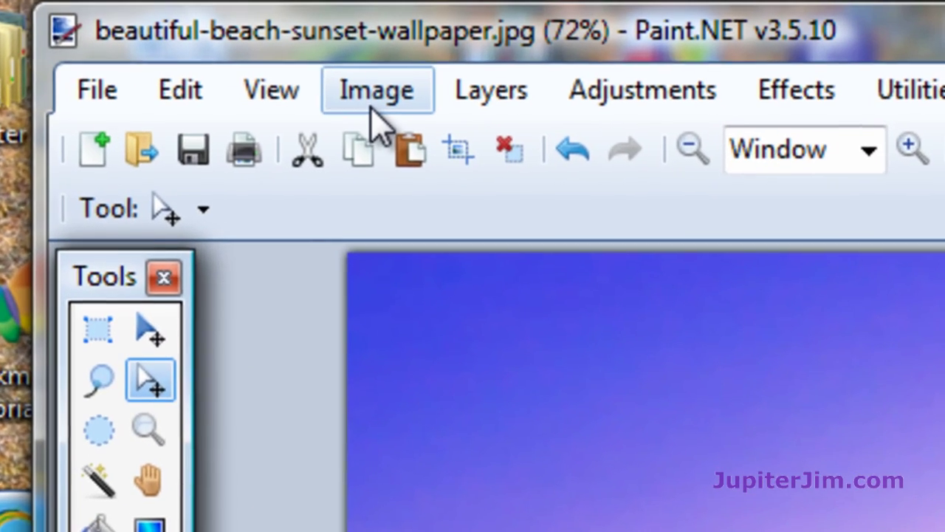
click(188, 43)
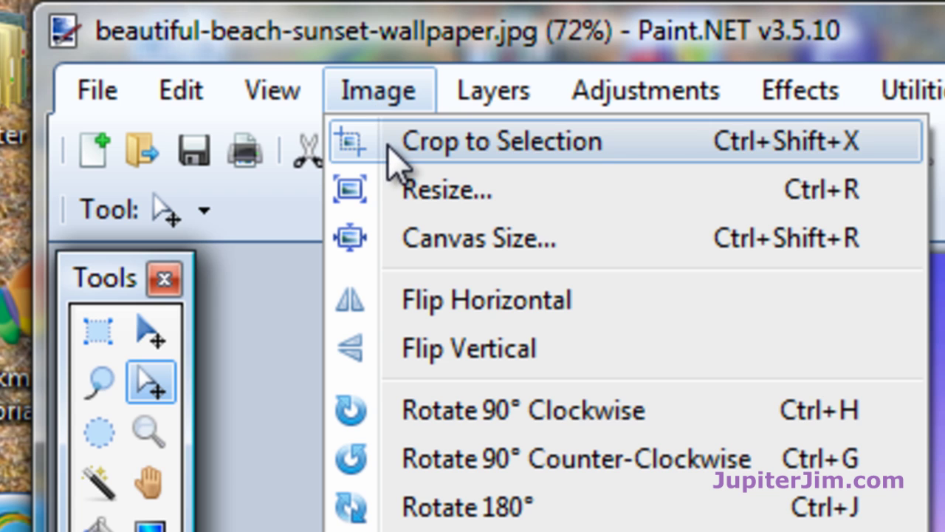
click(648, 159)
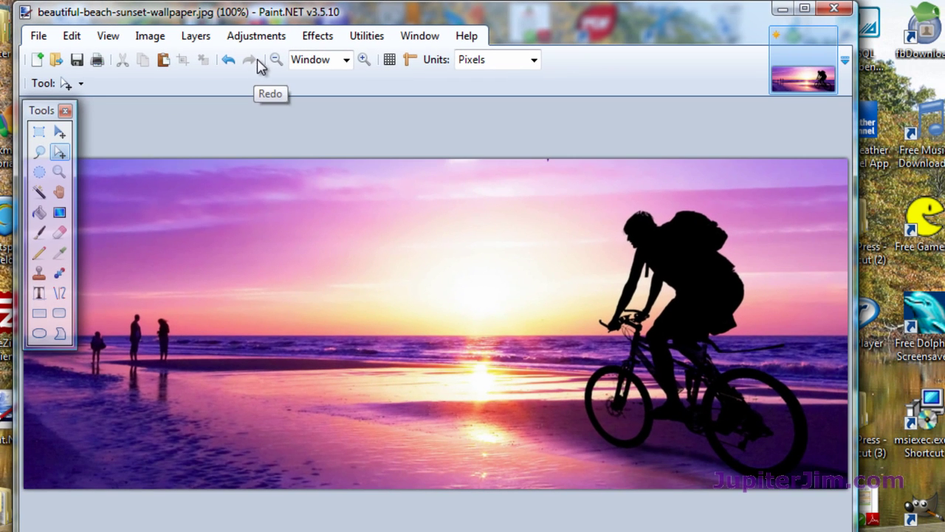
- Save the image as beautiful-beach-sunset-wallpaper-3.jpg in the Dummy-Images folder
click(36, 36)
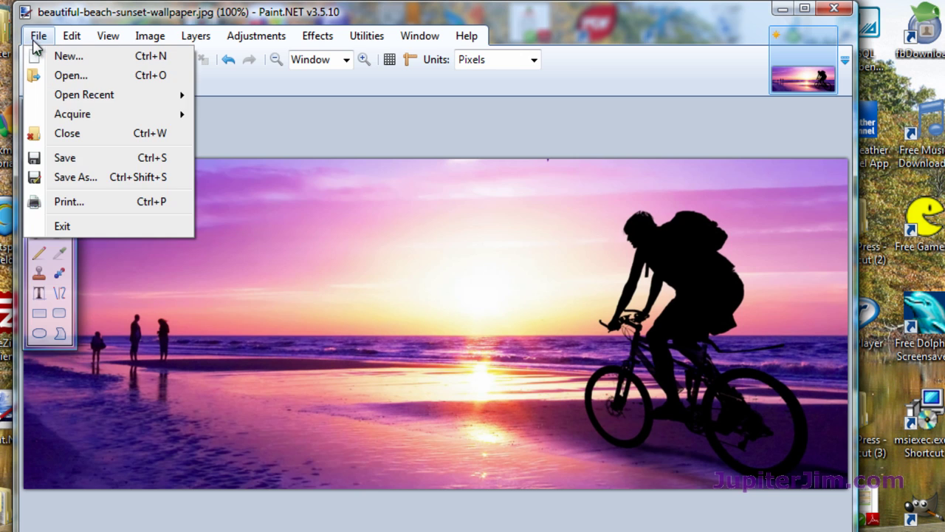
click(73, 177)
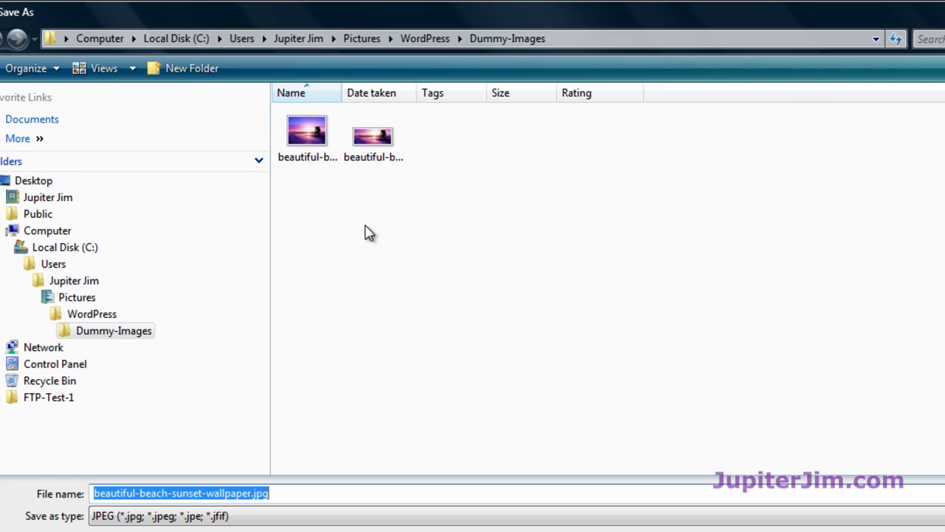
click(251, 493)
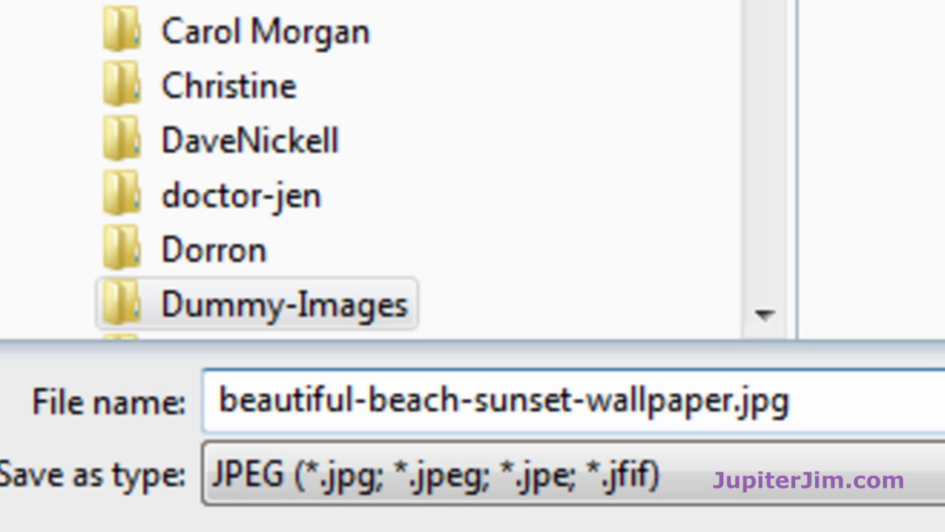
text(-2)
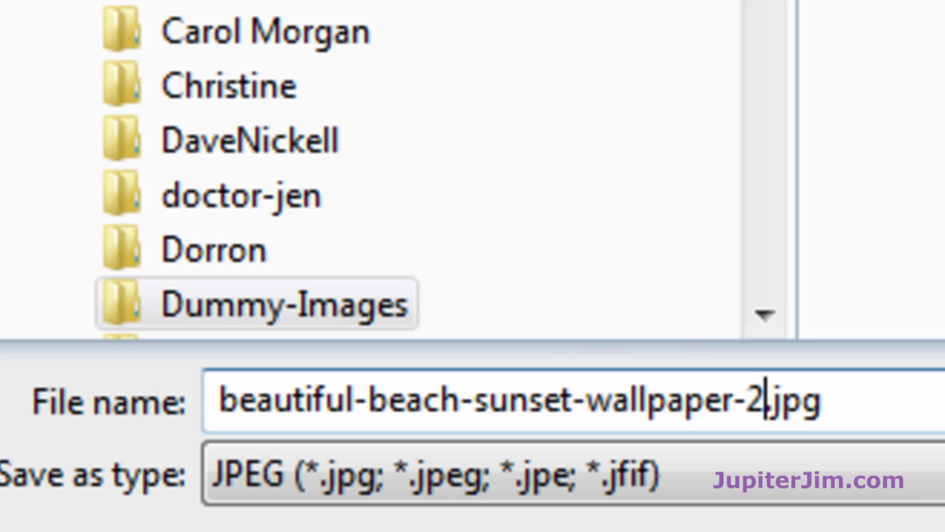
key(BackSpace)
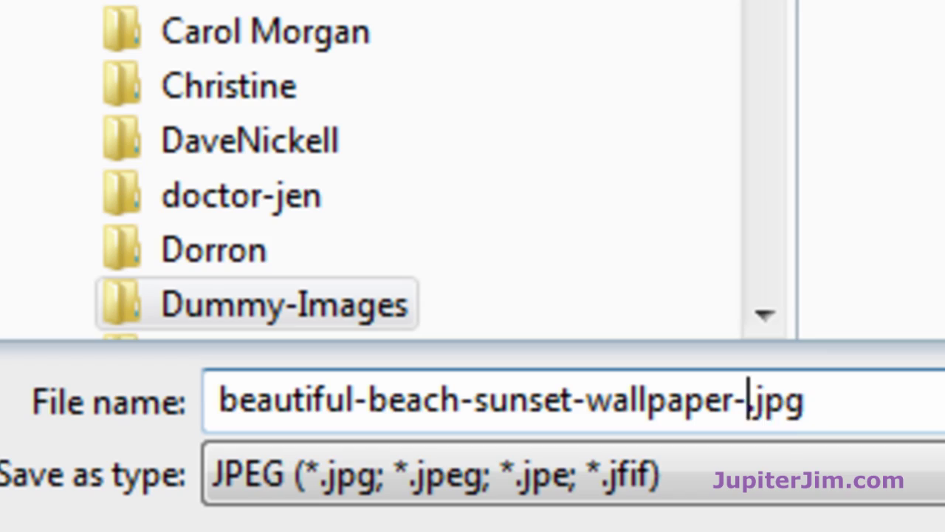
text(3)
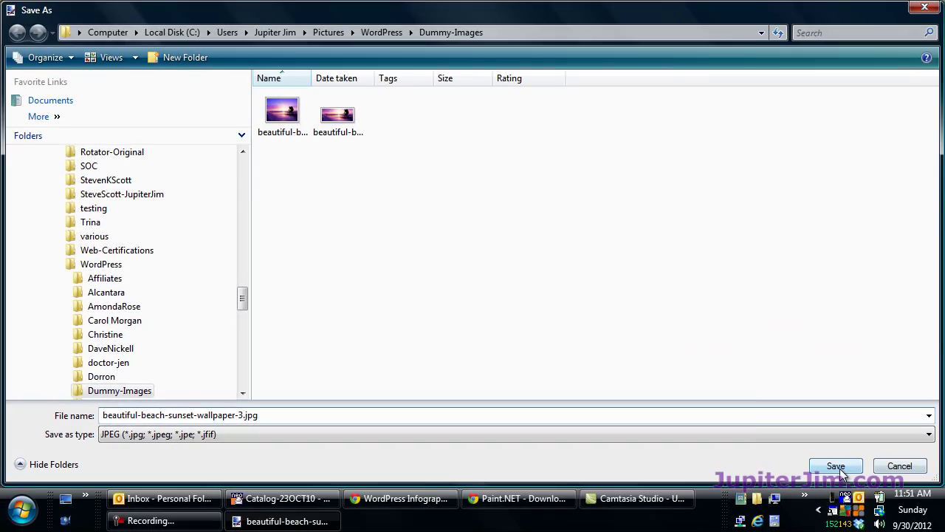
click(840, 464)
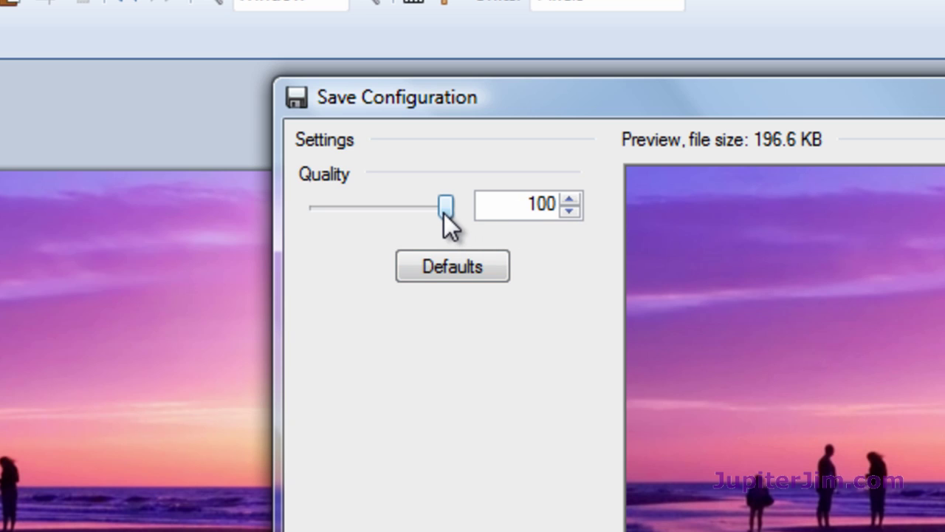
- Try a lower JPEG quality, return it to 100, and confirm the save
drag(443, 213, 425, 210)
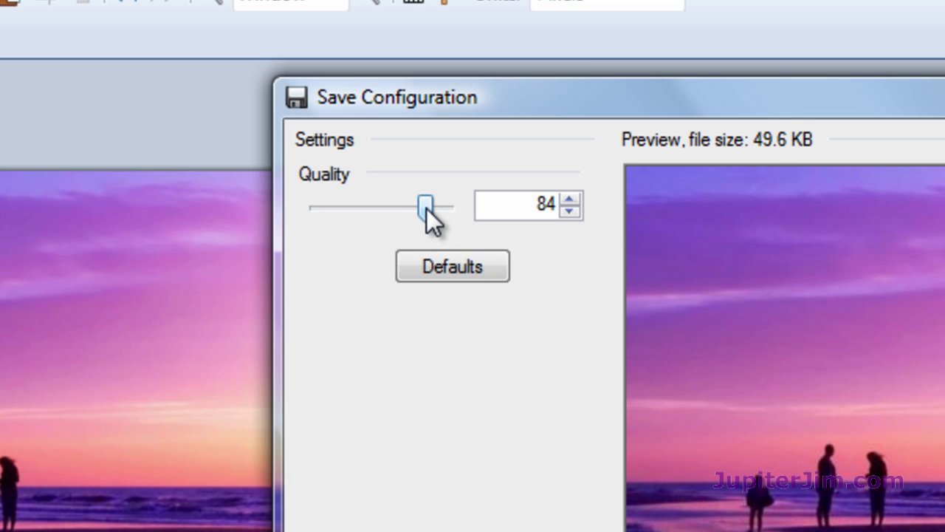
drag(427, 207, 468, 225)
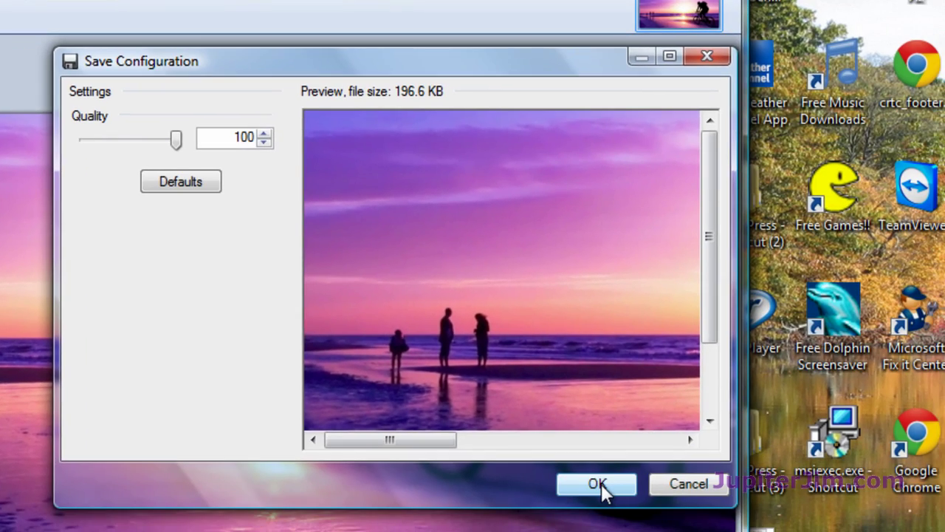
click(602, 483)
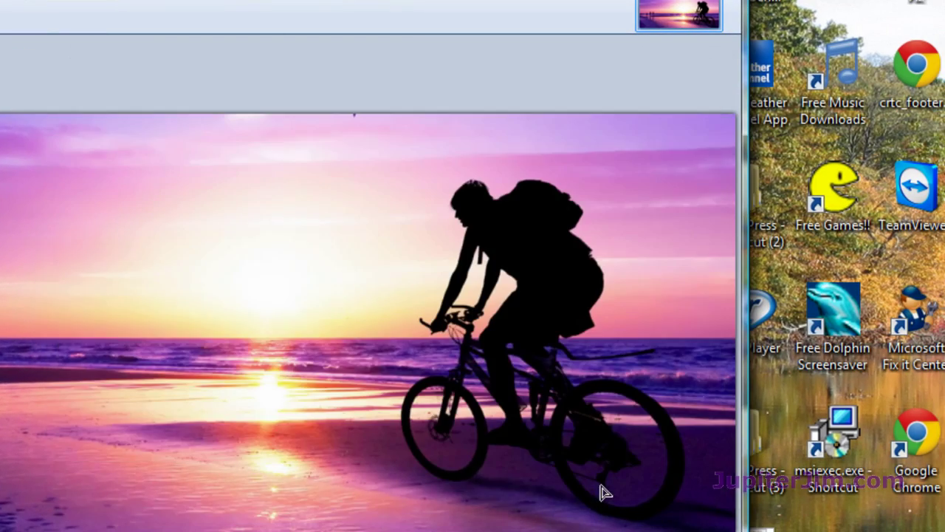